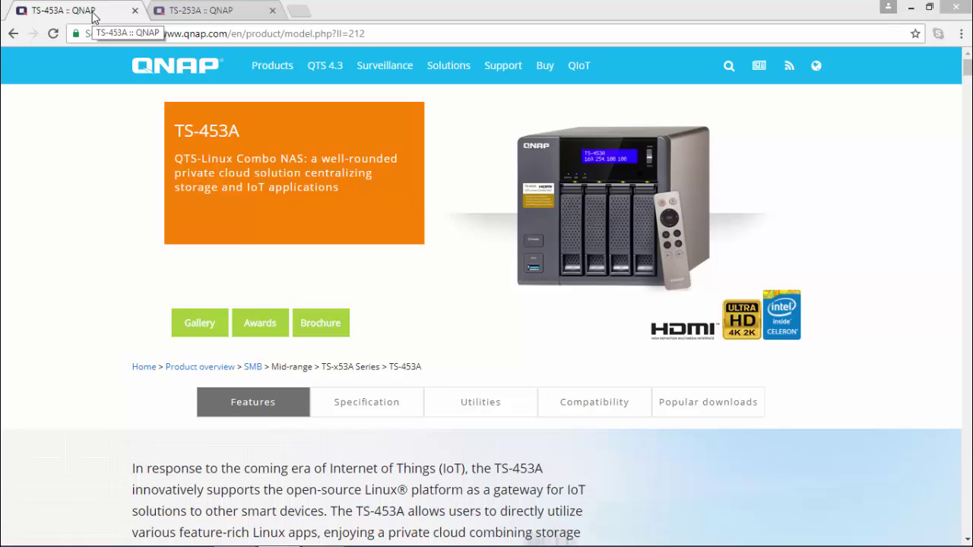
Step: View the TS-253A product page on the QNAP website
left_click(228, 12)
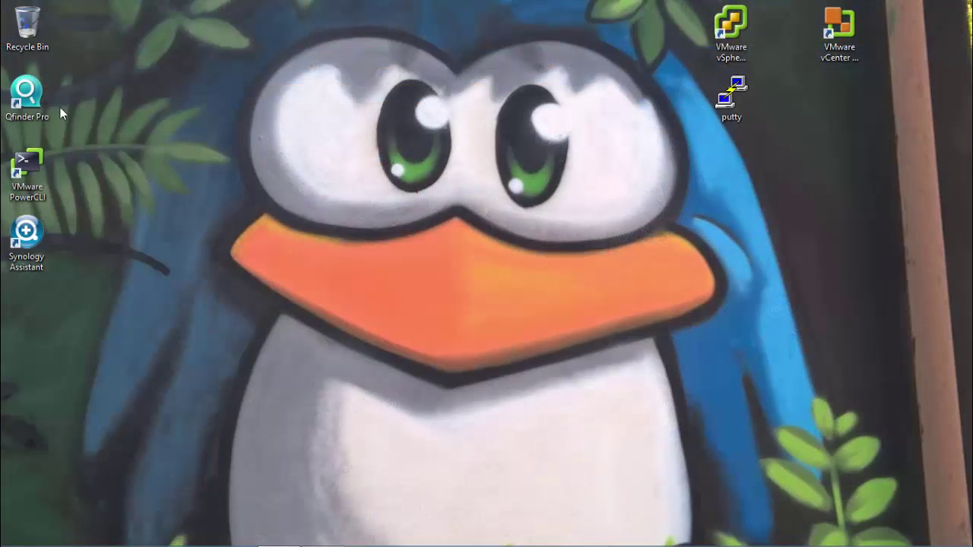
Step: Launch Qfinder Pro, open DG-TS453A and log in as admin with the account password, without saving it in the browser
double_click(27, 97)
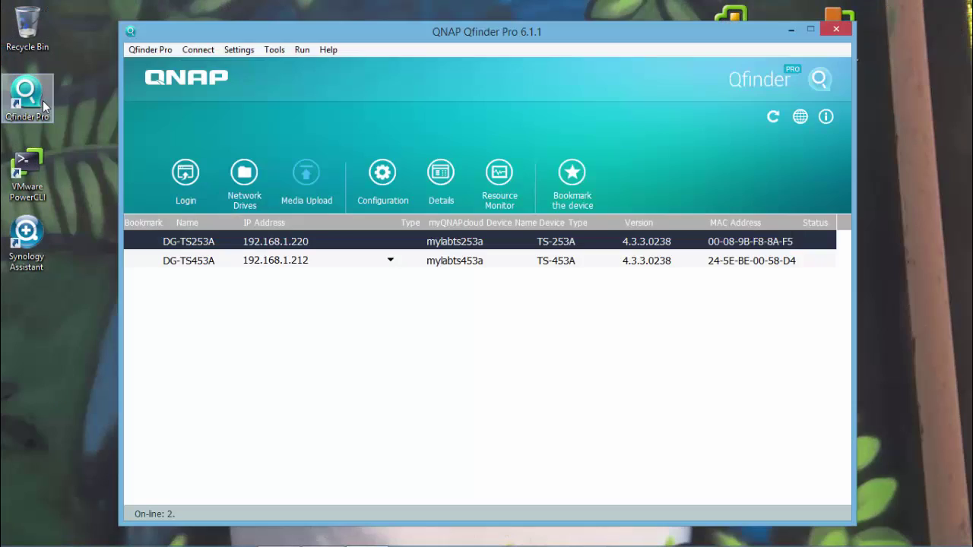
left_click(391, 261)
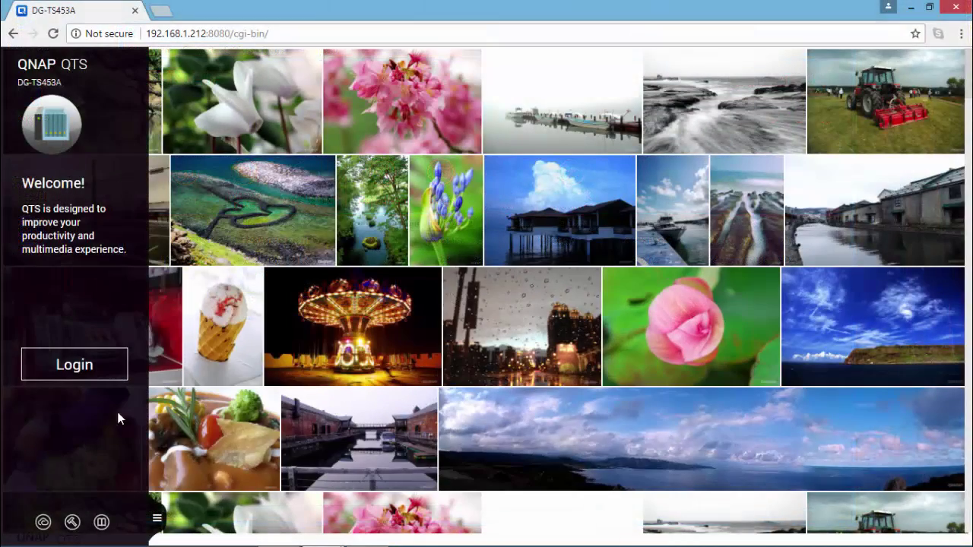
left_click(84, 371)
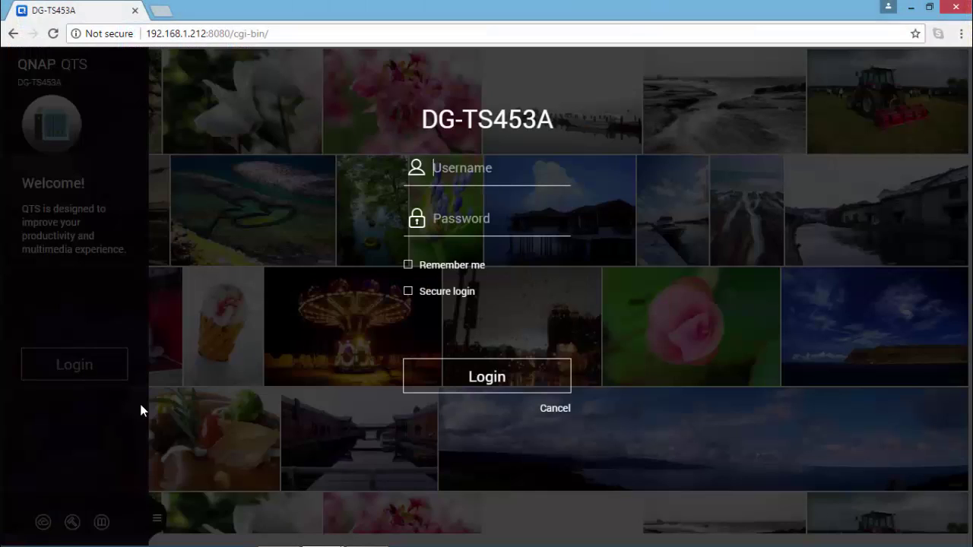
type("admin")
key("Tab")
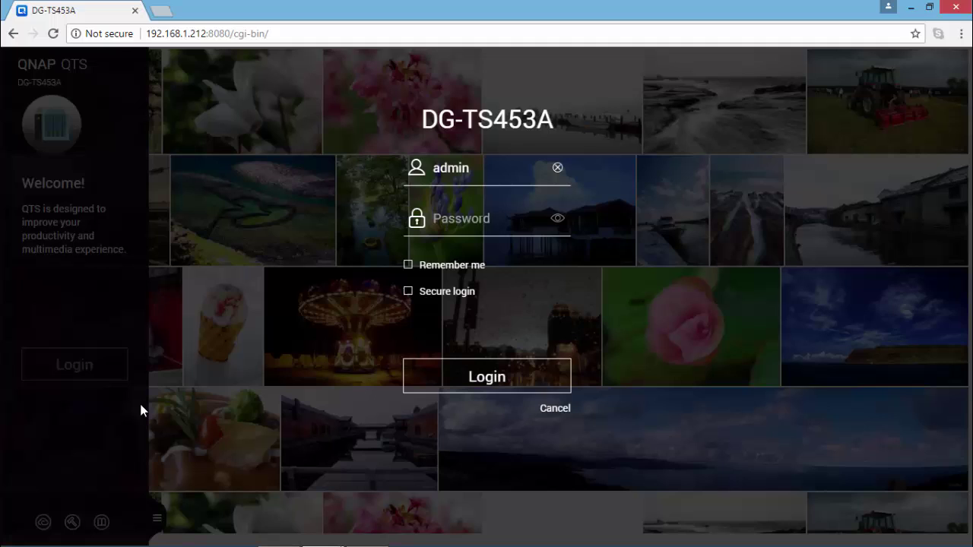
type("•••••••")
key("Return")
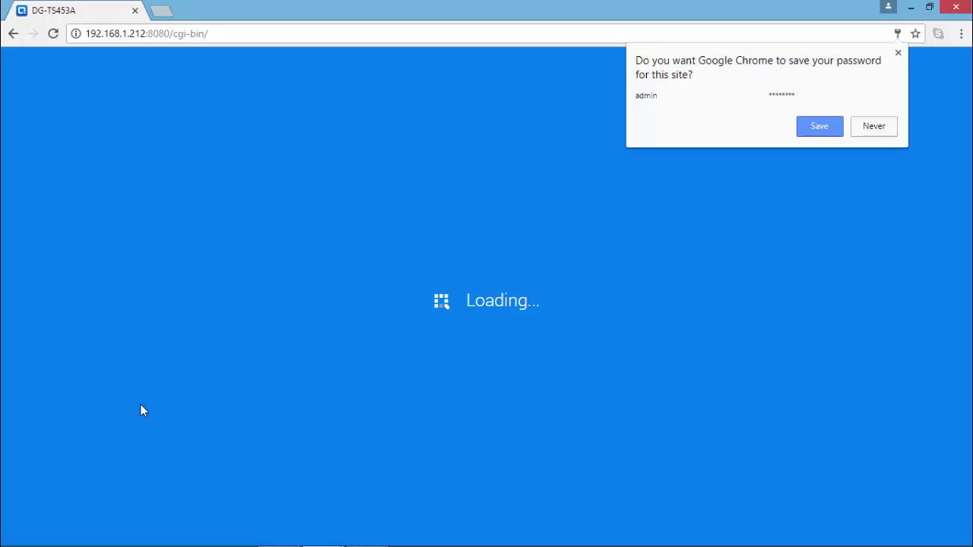
left_click(898, 52)
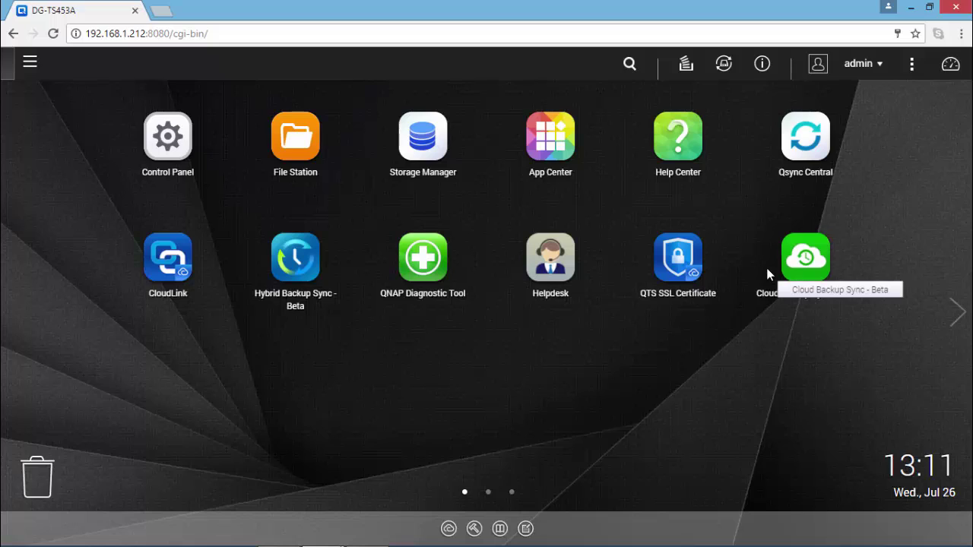
Step: In the Network & Virtual Switch settings, start a port trunking group with Adapters 1 to 4 and the disconnected-cable warning enabled
left_click(181, 155)
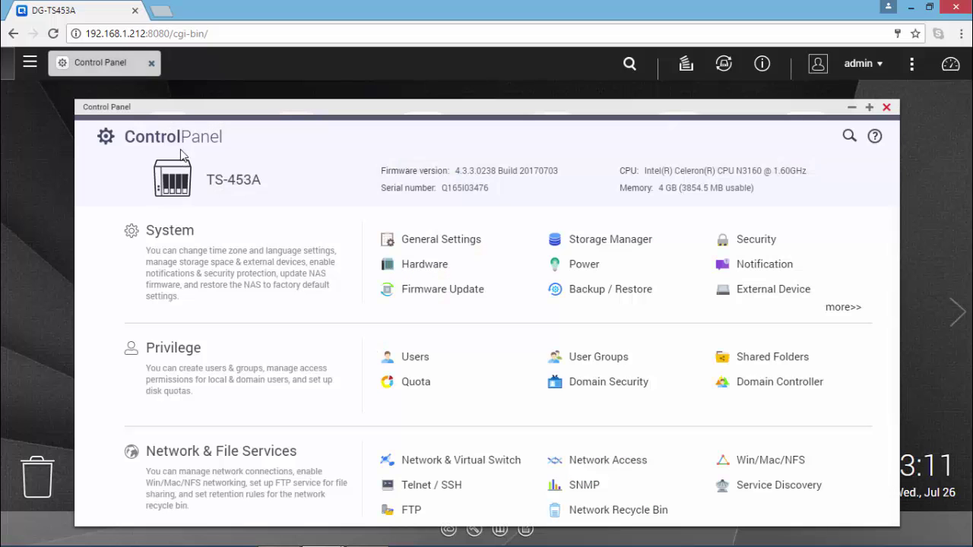
left_click(513, 467)
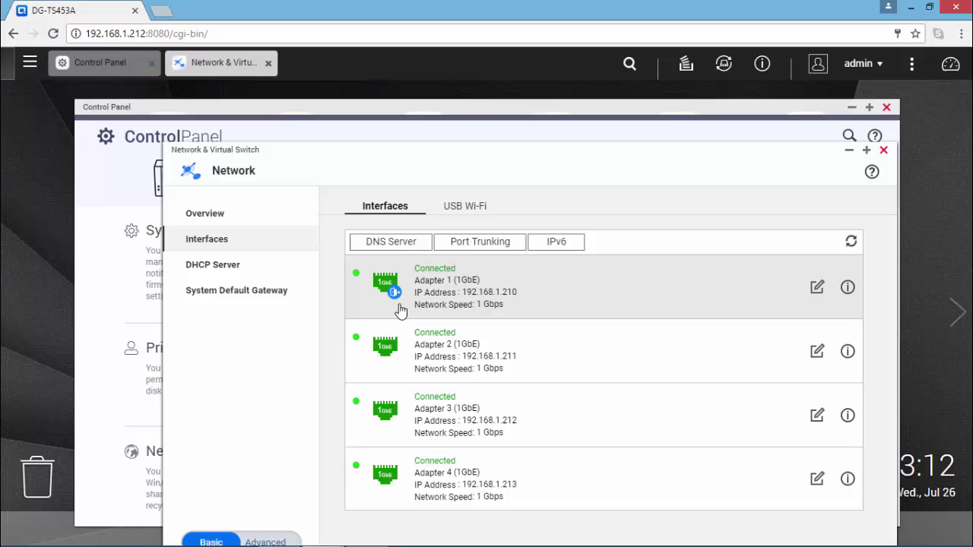
mouse_move(400, 304)
left_click(498, 247)
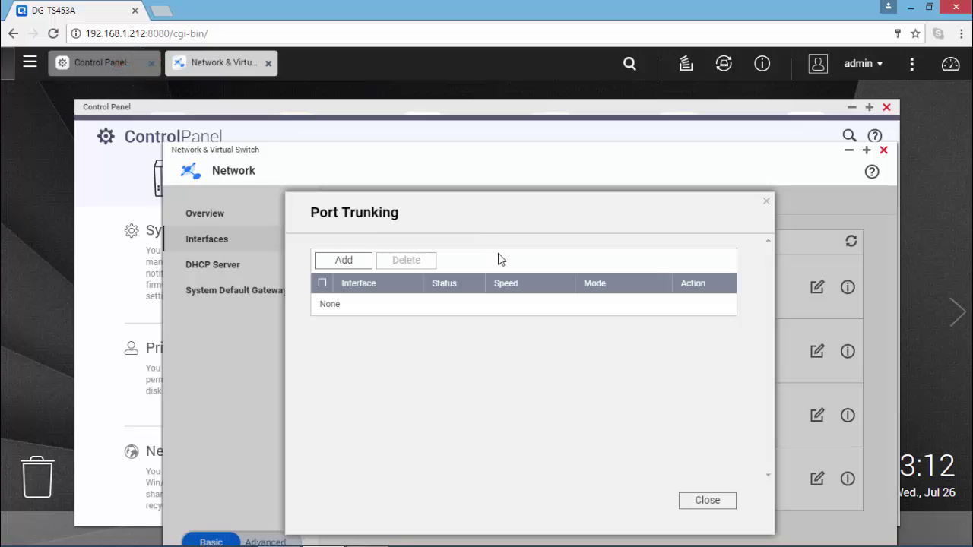
left_click(347, 262)
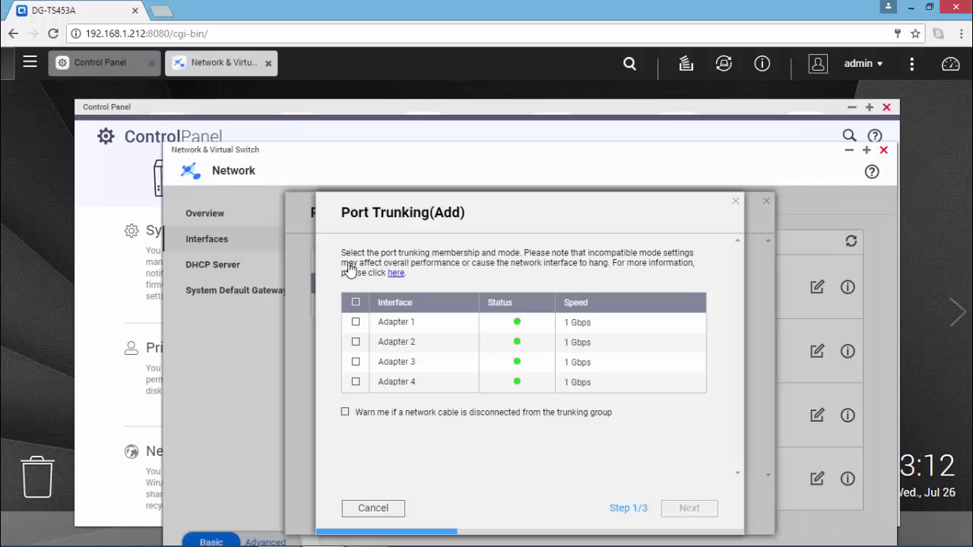
left_click(356, 303)
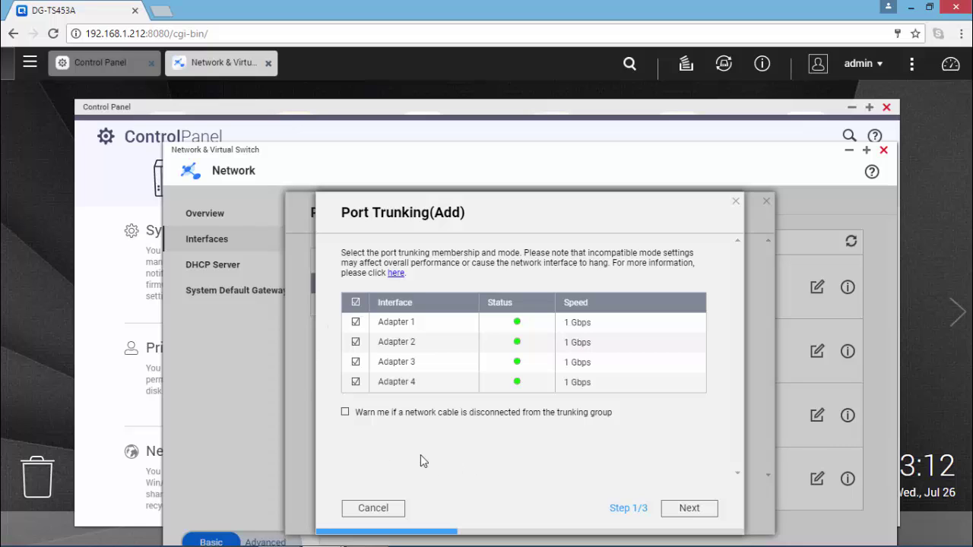
left_click(346, 412)
left_click(689, 508)
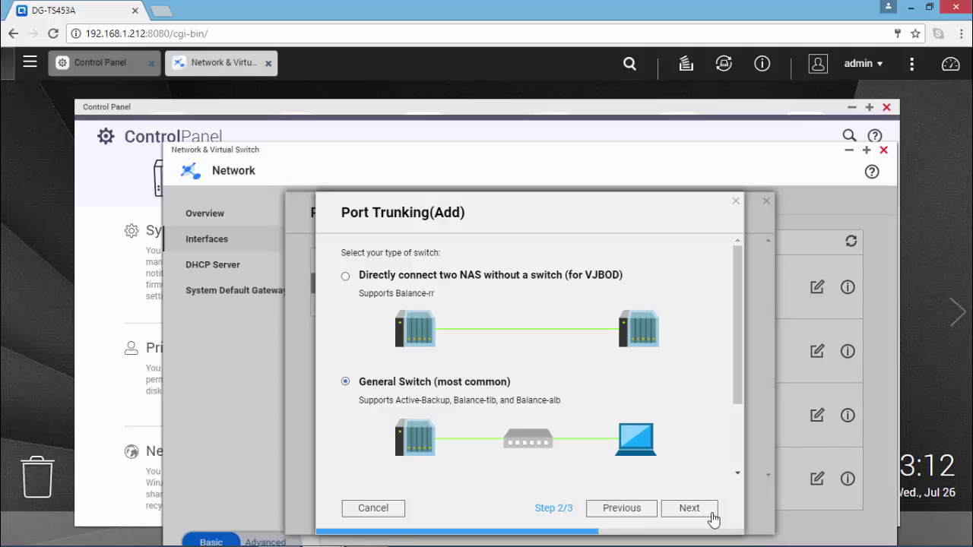
Step: Apply the trunk with General Switch and Balance-alb mode, and accept Adapter 1+2+3+4 as the new default gateway
left_click(706, 516)
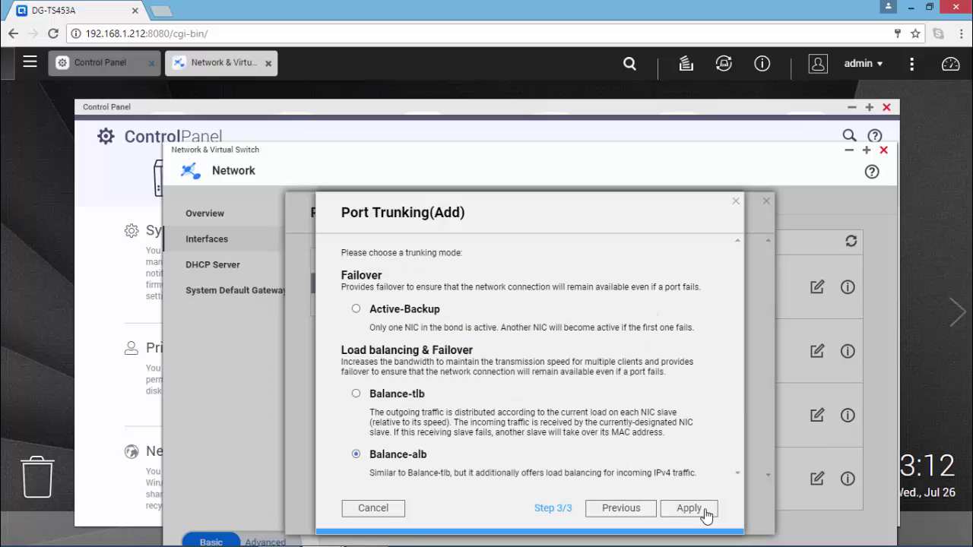
left_click(708, 514)
left_click(709, 509)
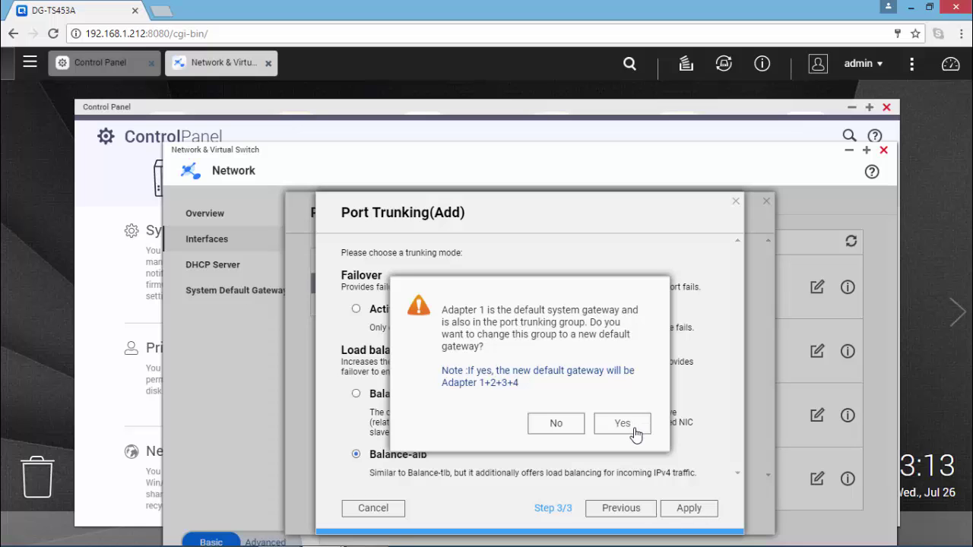
left_click(622, 424)
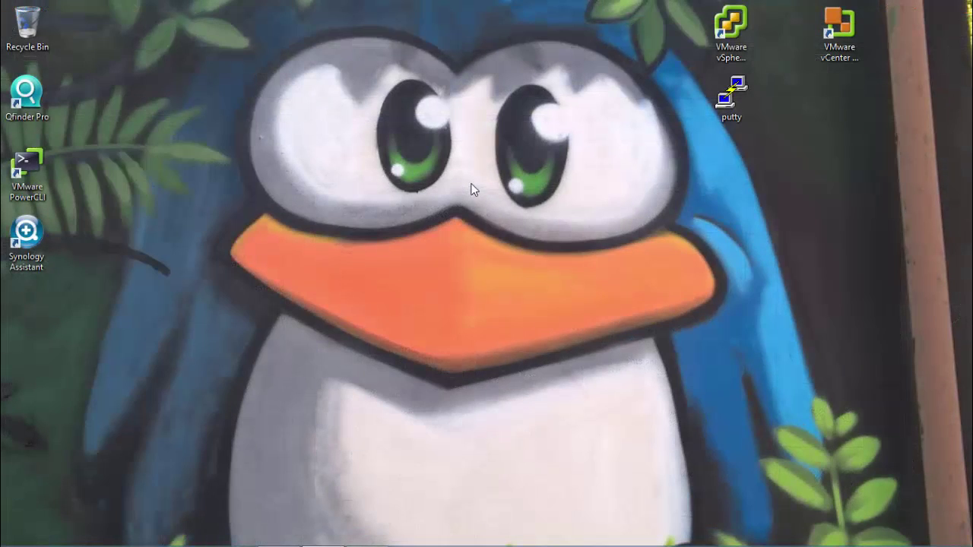
Step: Reopen DG-TS453A from Qfinder Pro at 192.168.1.210 and log in as admin with the account password, declining to save it
double_click(35, 97)
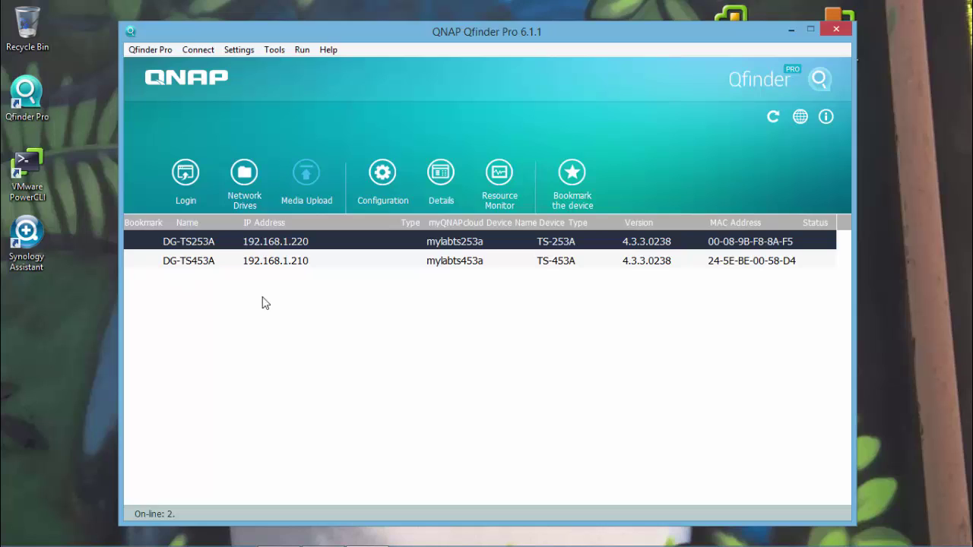
left_click(318, 261)
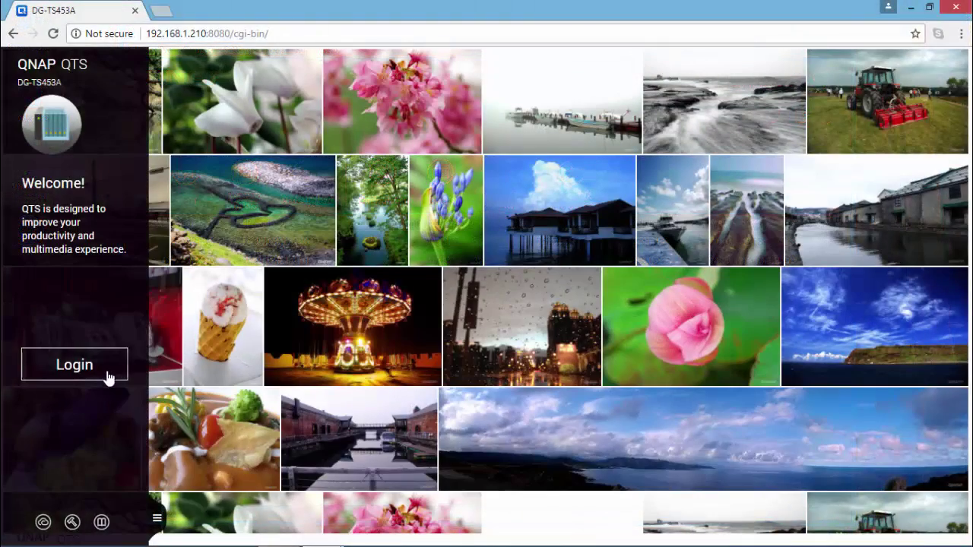
left_click(108, 376)
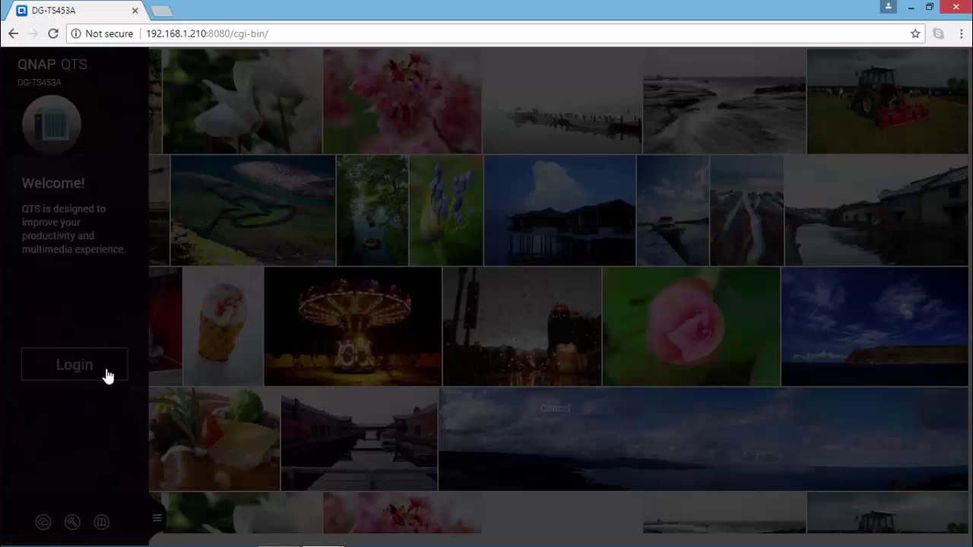
type("admi")
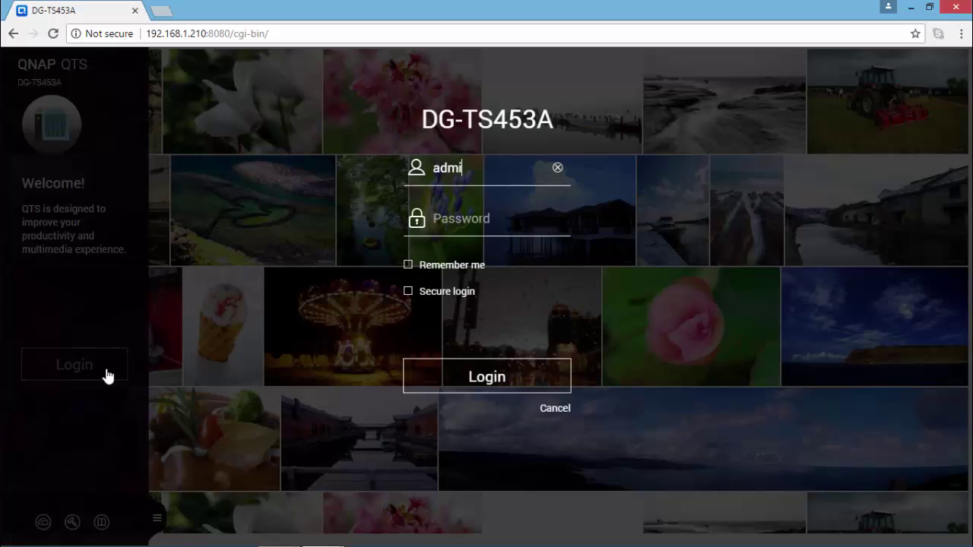
type("n")
key("Tab")
type("ad")
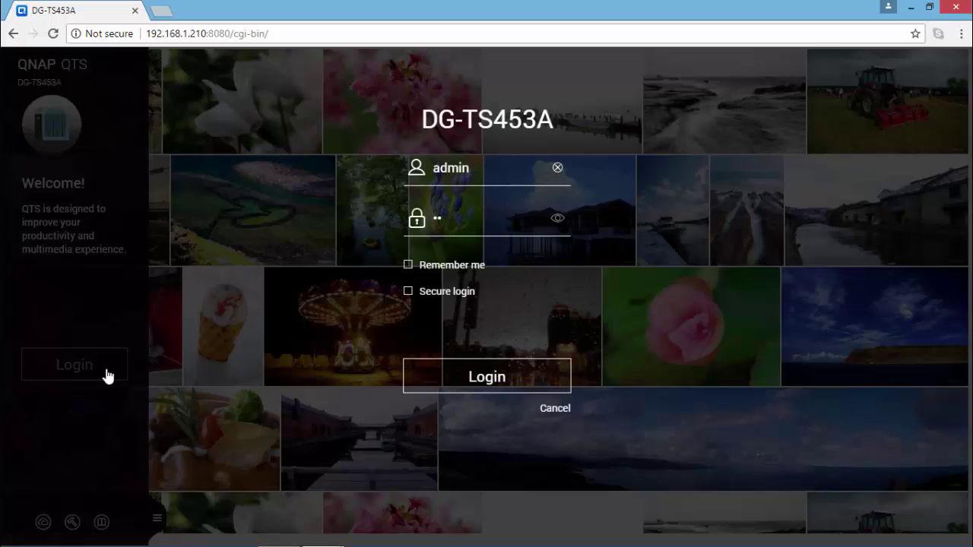
type("*****")
key("Return")
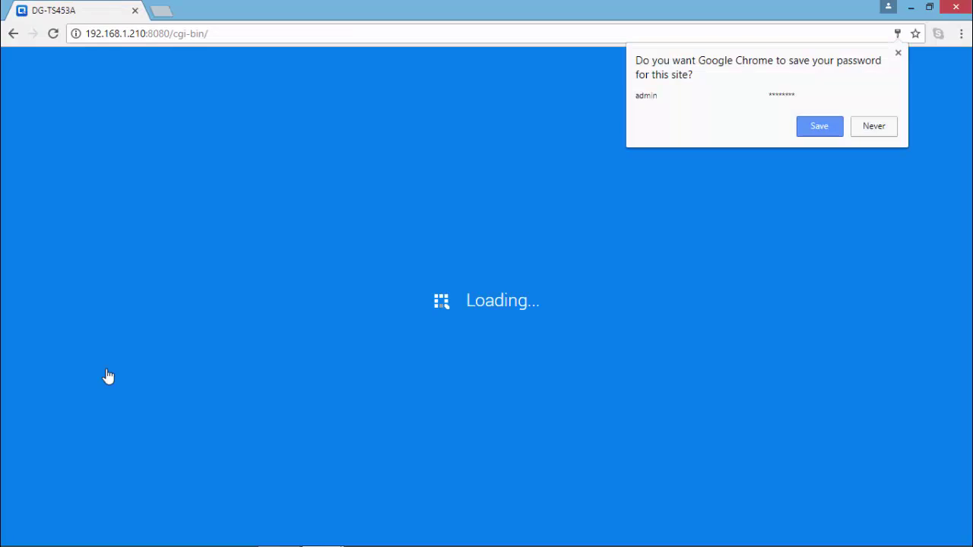
left_click(899, 55)
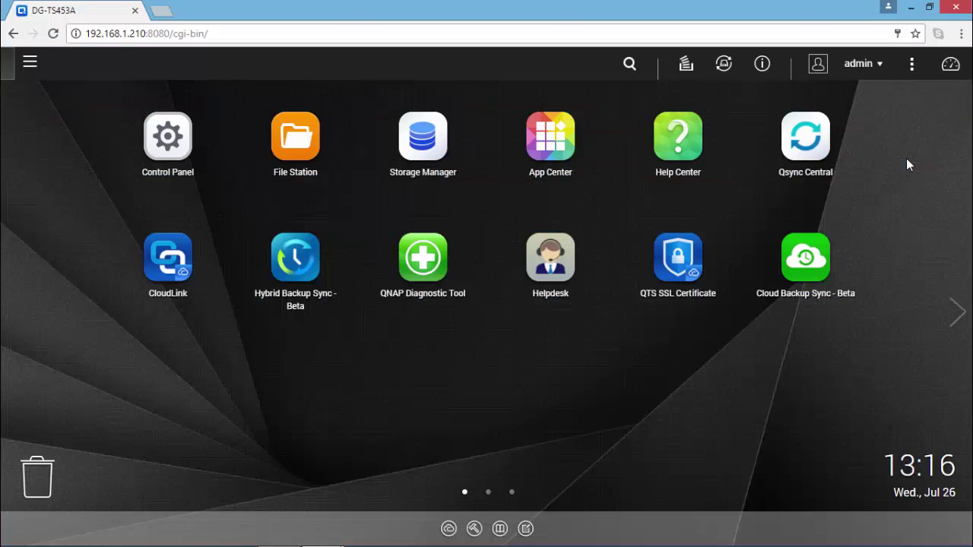
Step: Review the IPv4 and VLAN configuration of the trunked Adapter 1+2+3+4 interface in Network & Virtual Switch
left_click(169, 142)
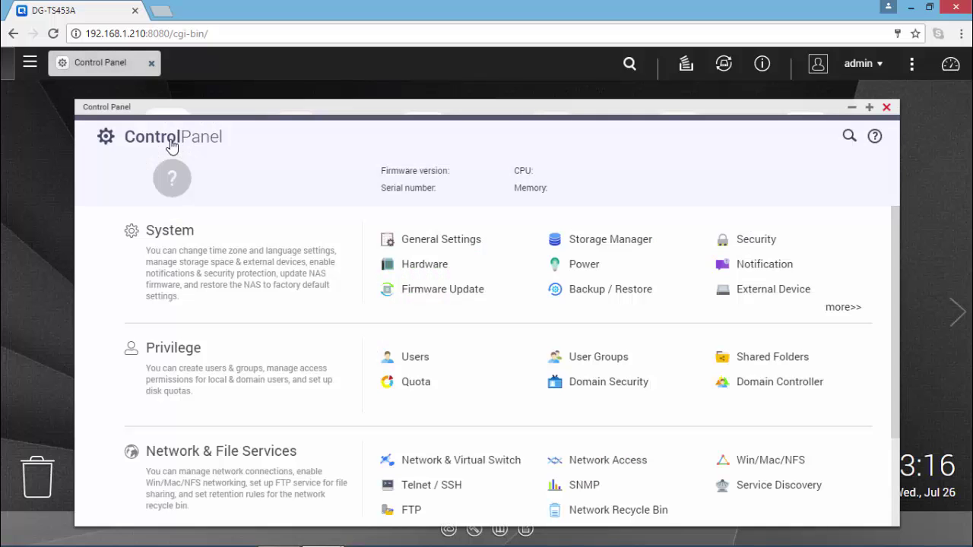
left_click(507, 463)
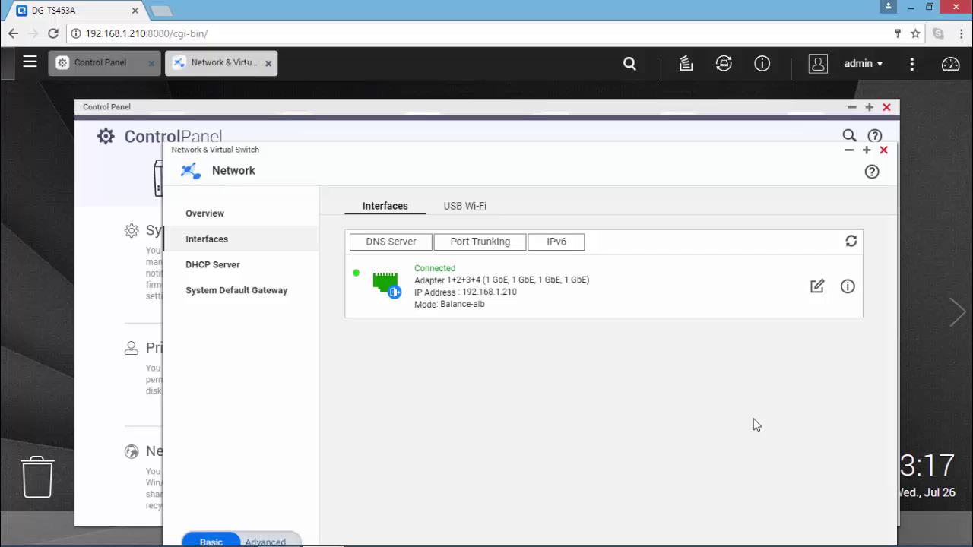
left_click(818, 287)
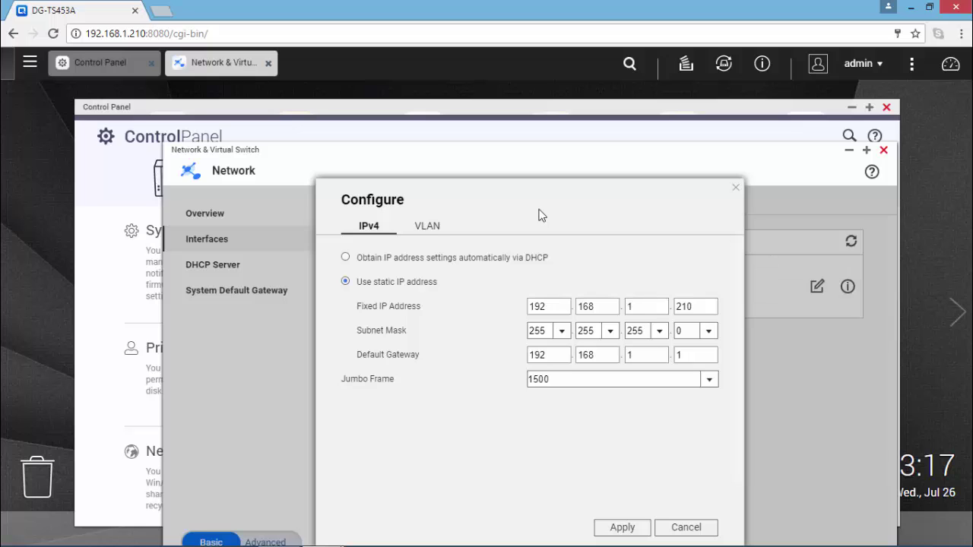
left_click(429, 228)
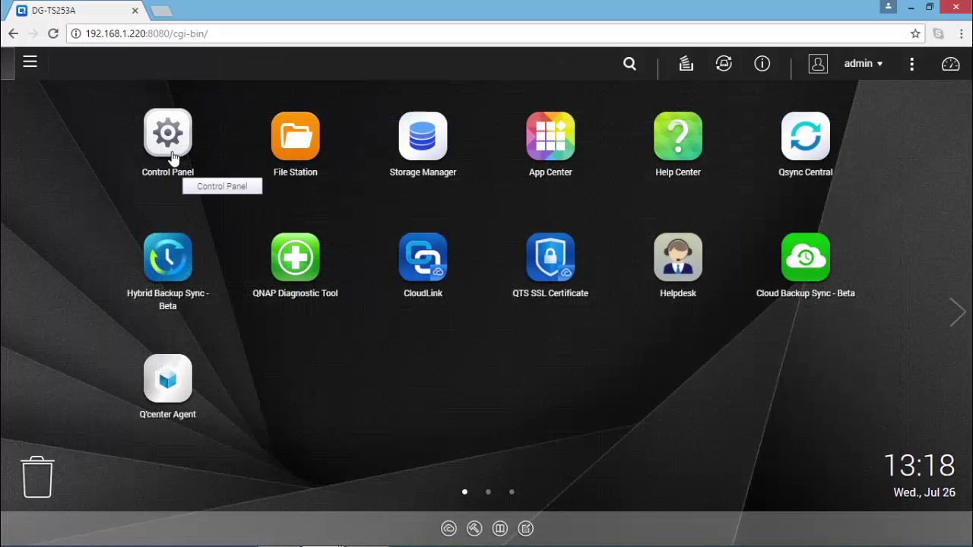
Step: Open the Network & Virtual Switch settings on the DG-TS253A NAS
left_click(170, 146)
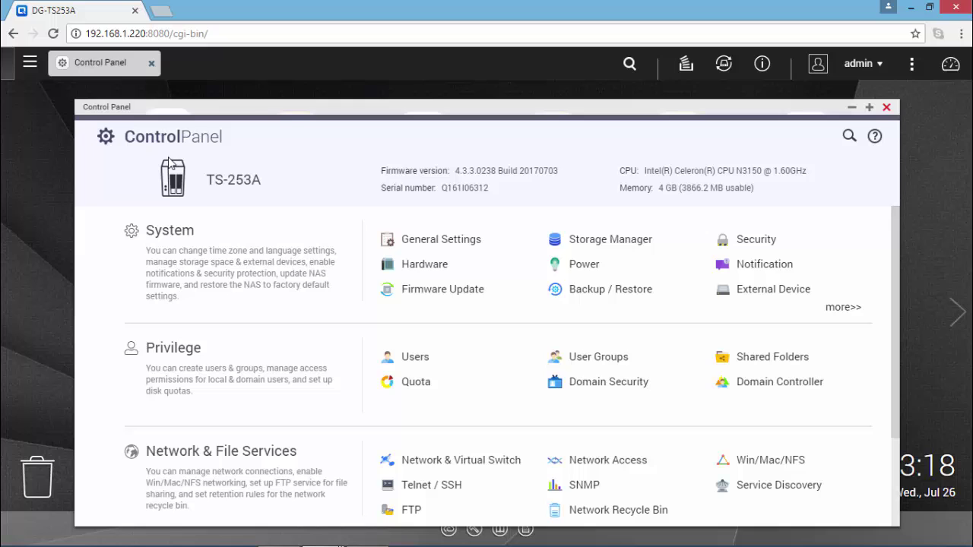
left_click(502, 471)
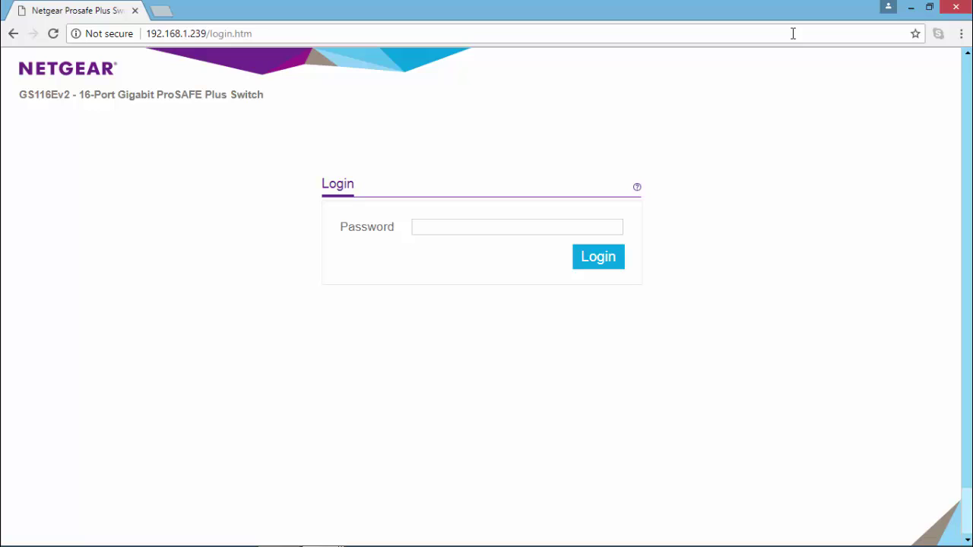
Step: Log in to the NETGEAR GS116Ev2 switch with its password and dismiss the browser's offer to save it
left_click(607, 228)
type("password")
key("Return")
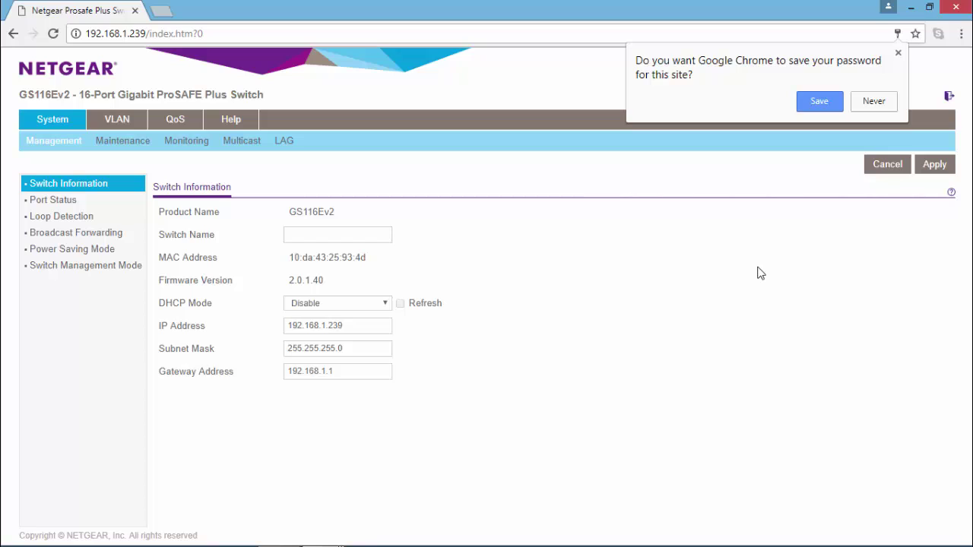
left_click(898, 53)
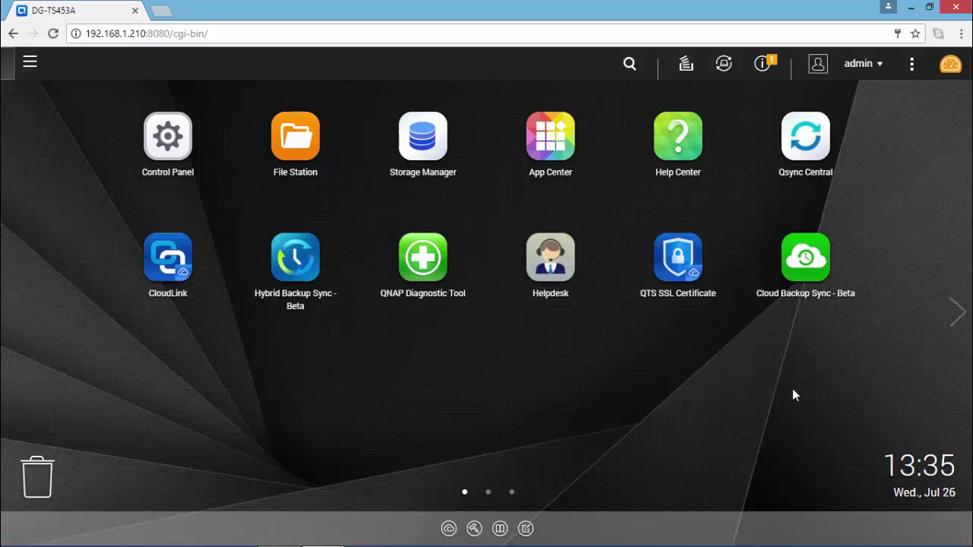
Step: Review and clear all event notifications on DG-TS453A, and open the system dashboard
mouse_move(764, 69)
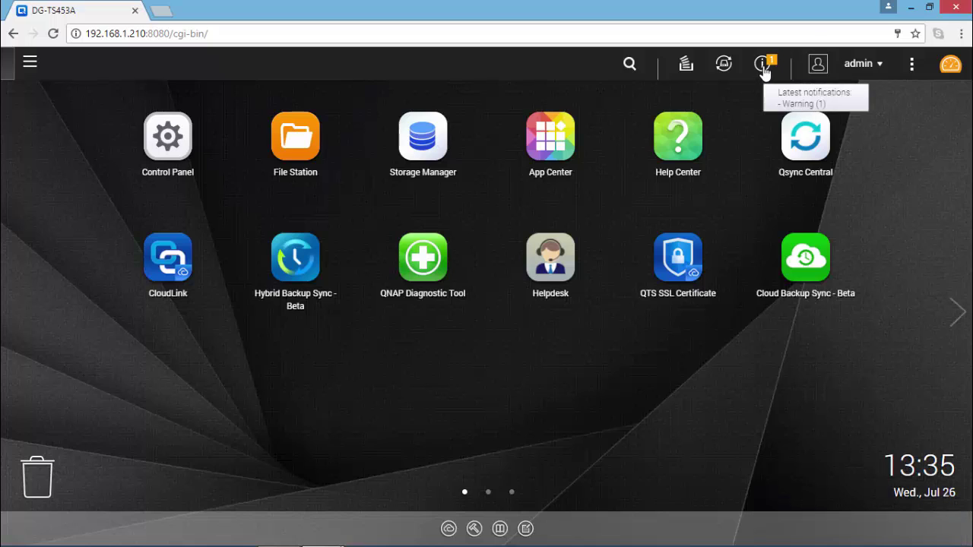
left_click(763, 65)
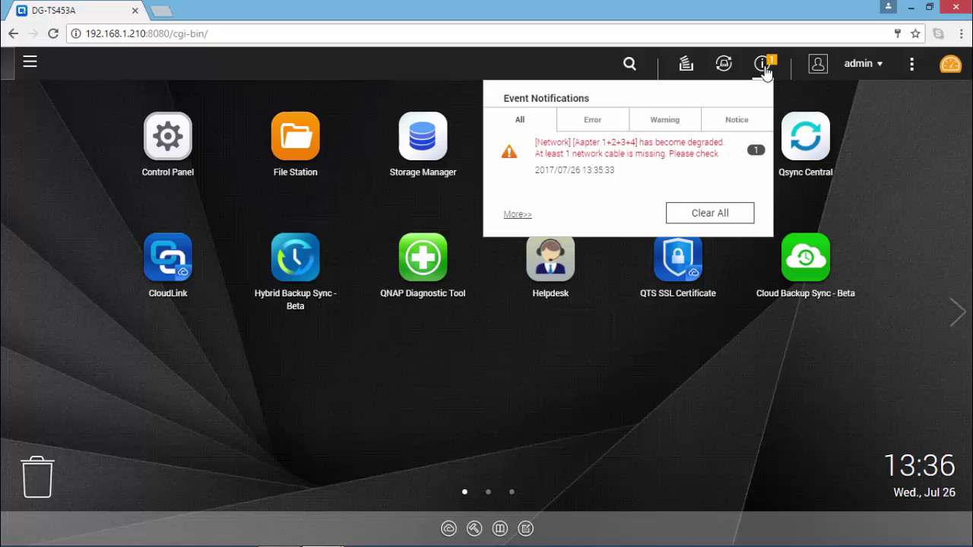
left_click(730, 216)
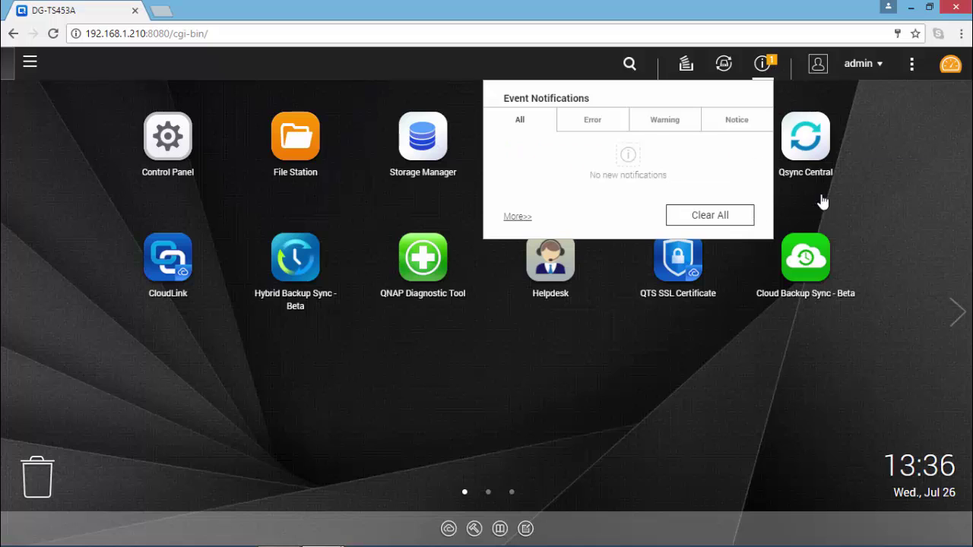
left_click(950, 65)
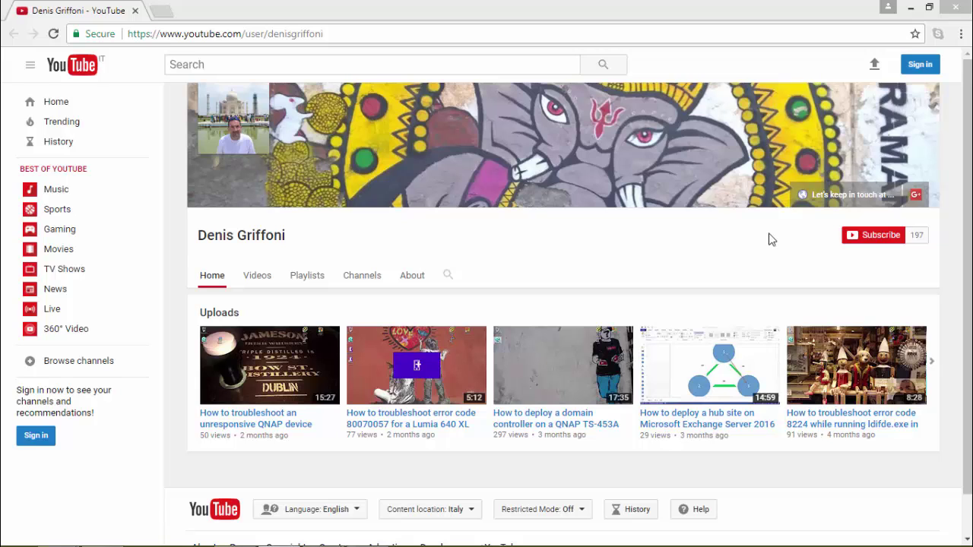
Step: Open the website linked in the YouTube channel's banner
left_click(838, 198)
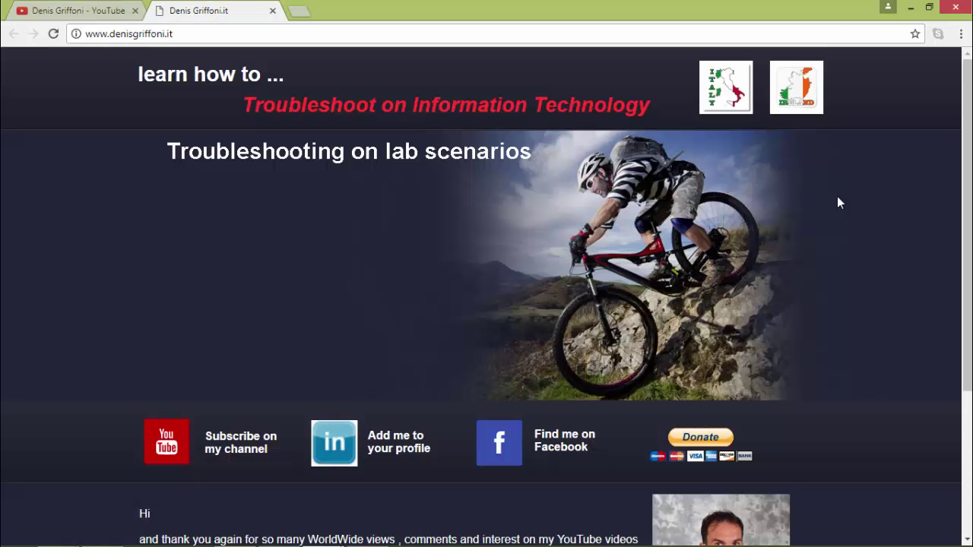